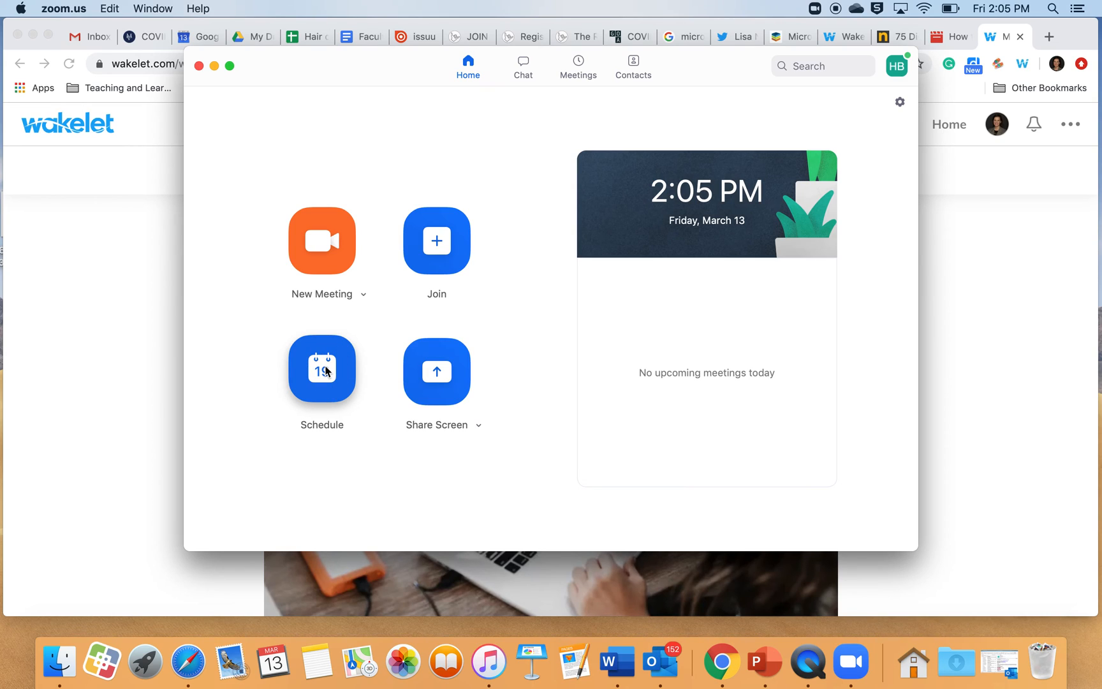
Step: Start scheduling a meeting and change its topic to the host's name followed by Zoom Office Hours
left_click(326, 370)
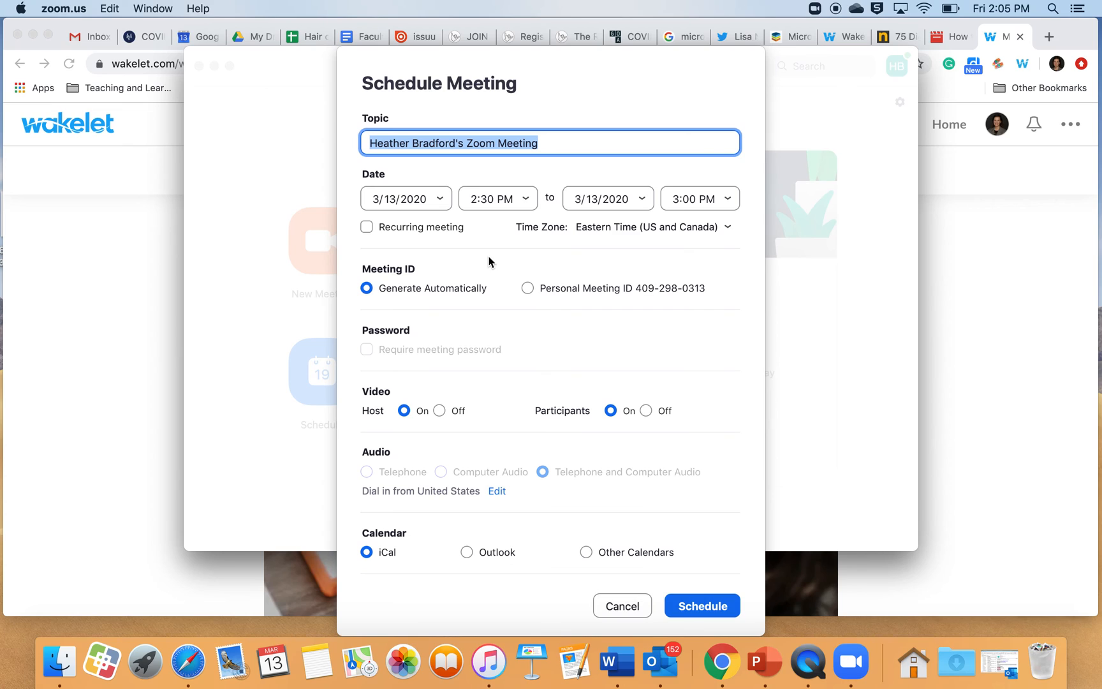
left_click(556, 143)
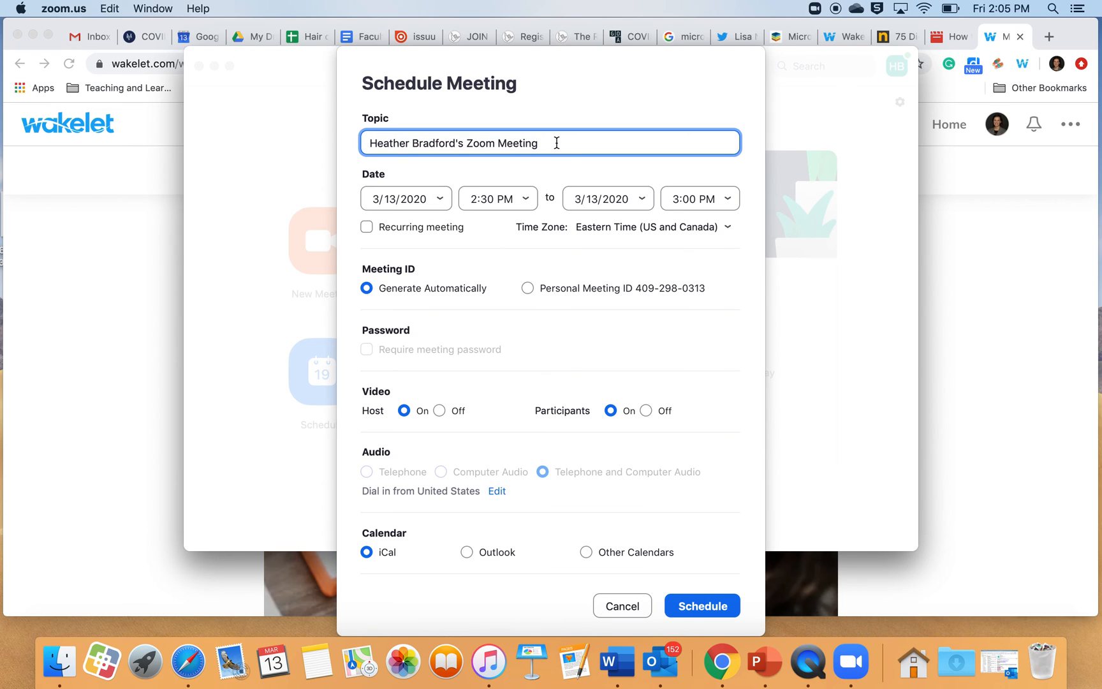
key("BackSpace")
key("BackSpace")
key("BackSpace")
key("BackSpace")
key("BackSpace")
key("BackSpace")
key("BackSpace")
key("BackSpace")
key("BackSpace")
type("m o")
key("BackSpace")
type("Office HOurs")
key("BackSpace")
key("BackSpace")
key("BackSpace")
key("BackSpace")
type("our")
Step: Set the meeting date to 3/16/2020 and its start time to 9:00 AM
left_click(440, 199)
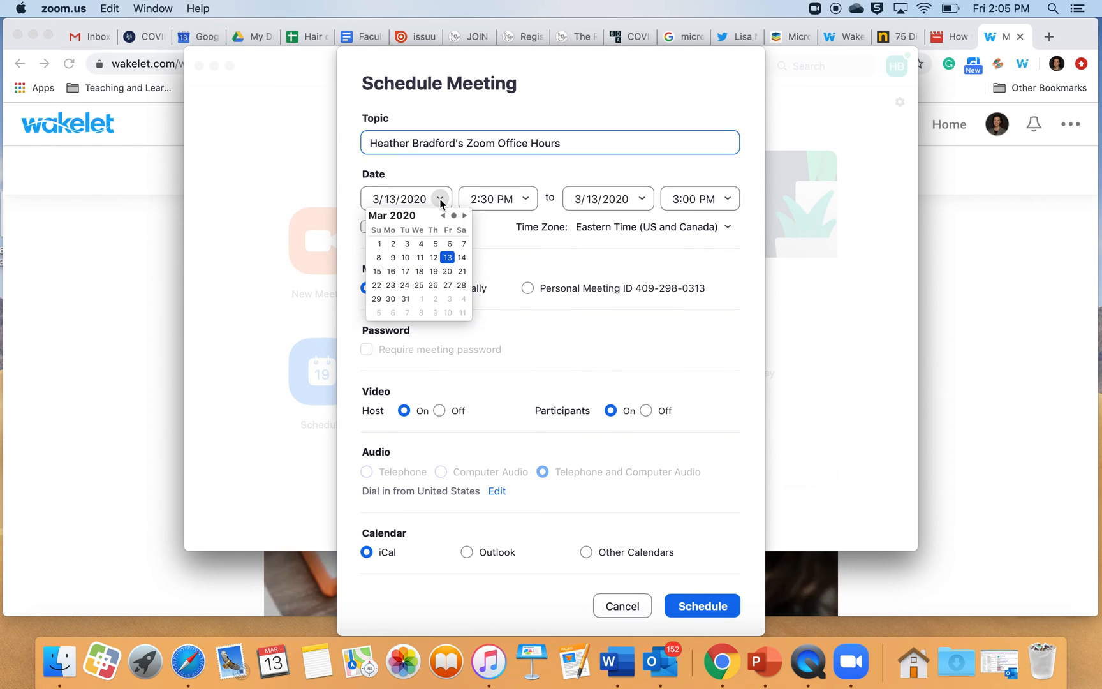
left_click(392, 273)
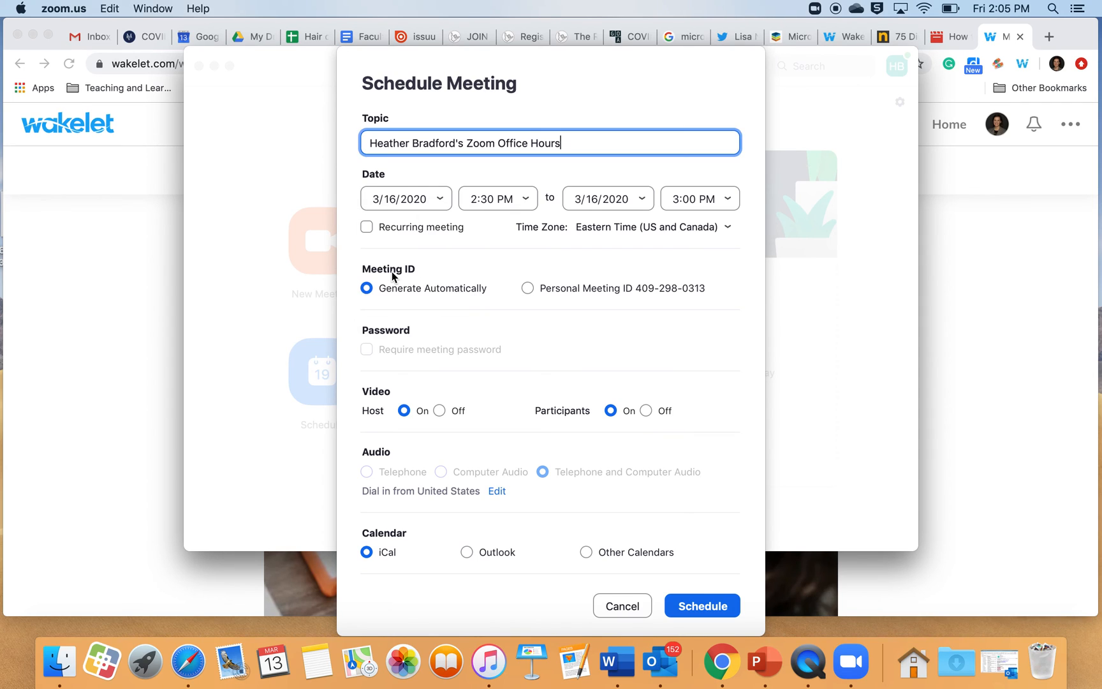
left_click(526, 200)
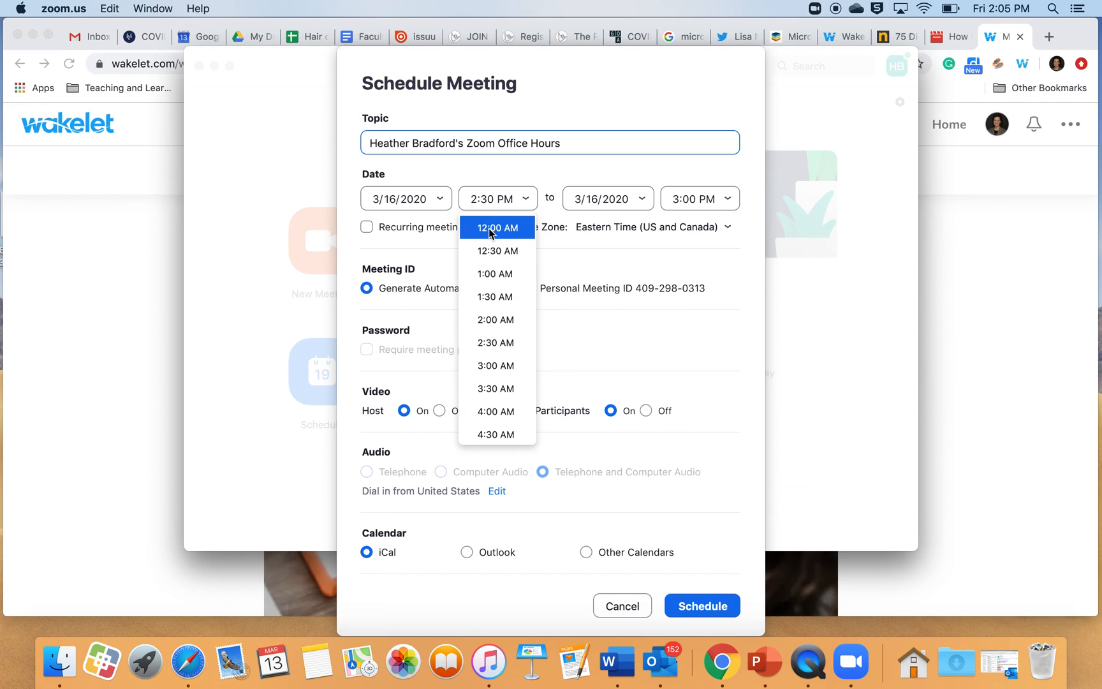
left_click(492, 252)
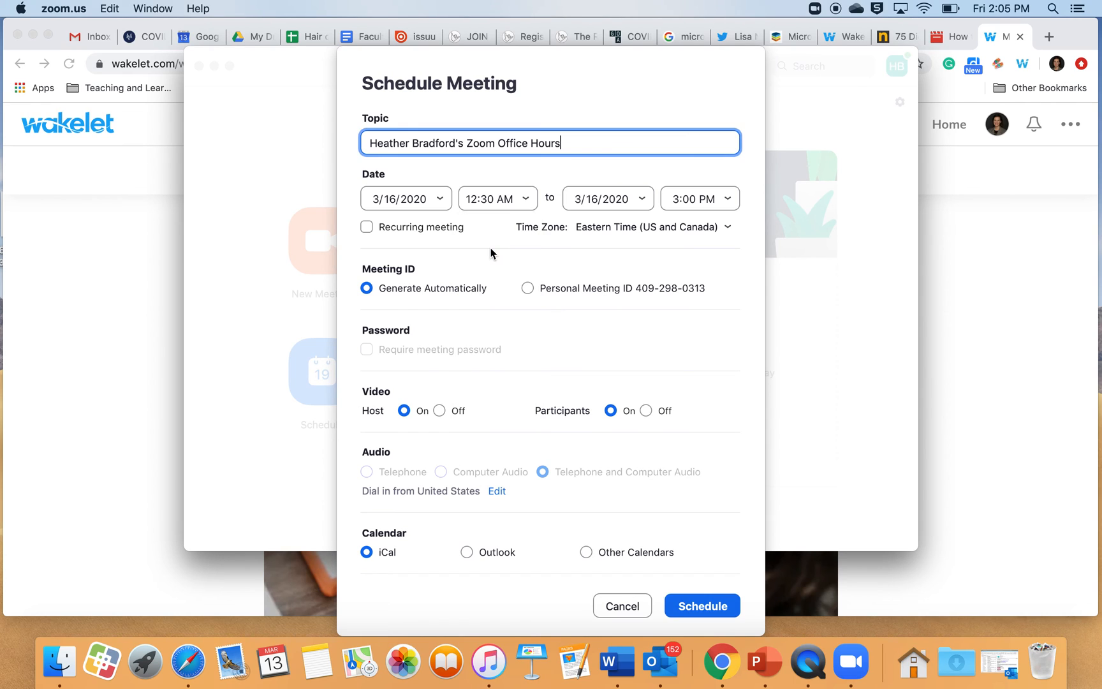
left_click(525, 200)
scroll(504, 383, "down", 5)
scroll(508, 383, "down", 2)
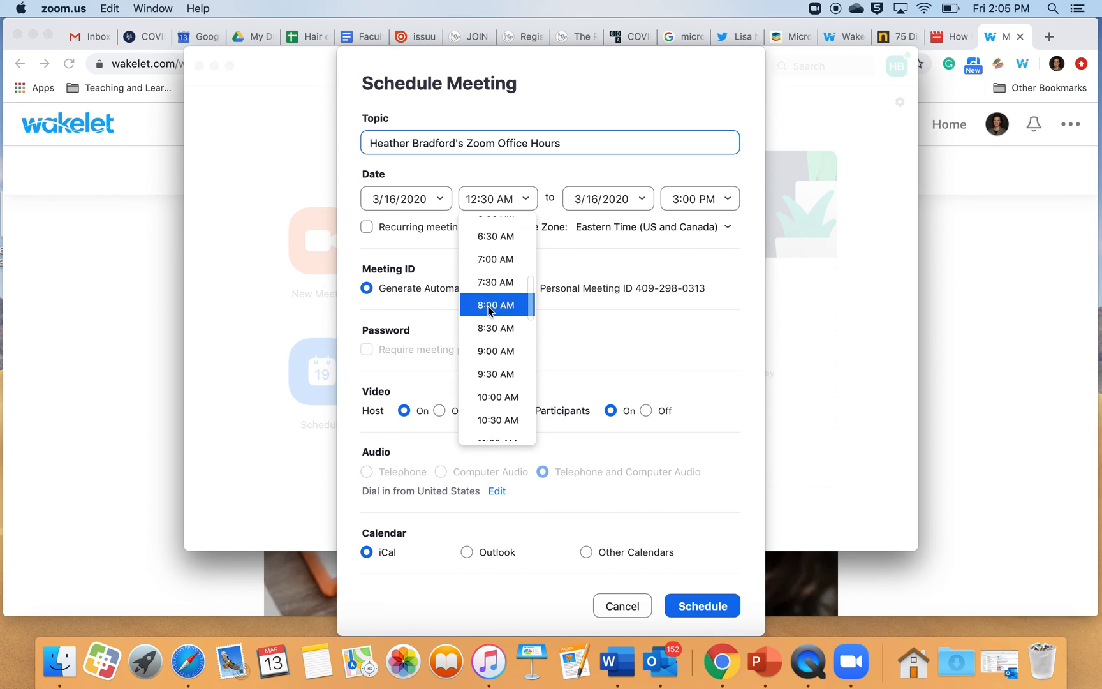
left_click(492, 350)
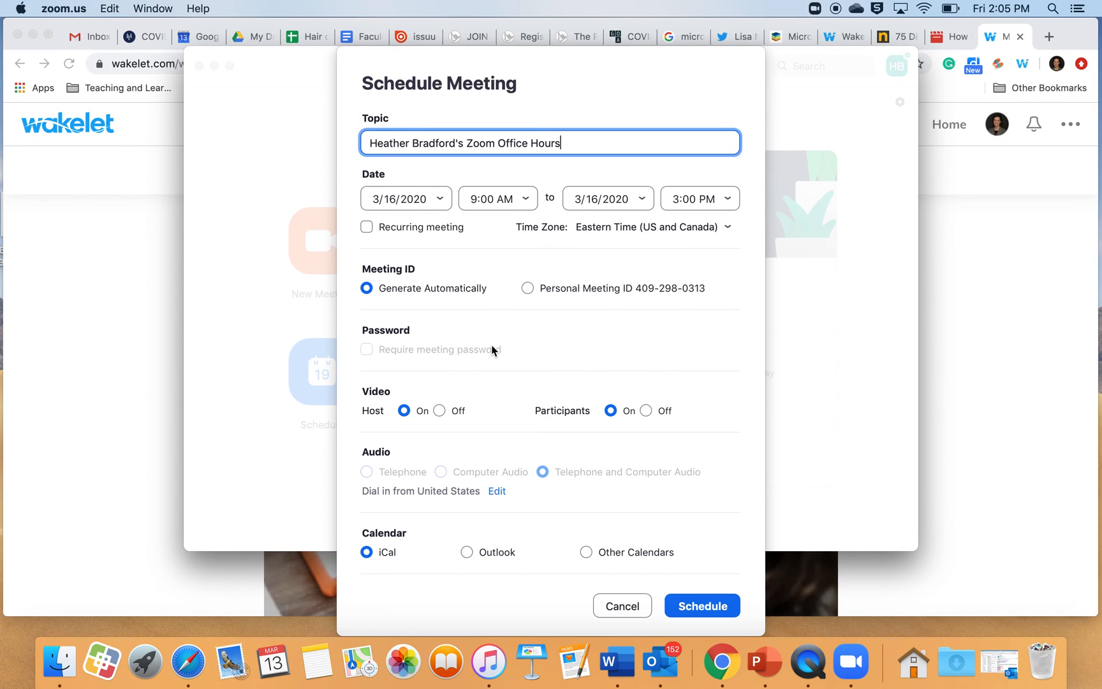
Step: Set the meeting's end time to 10:00 AM
left_click(727, 199)
scroll(705, 362, "down", 2)
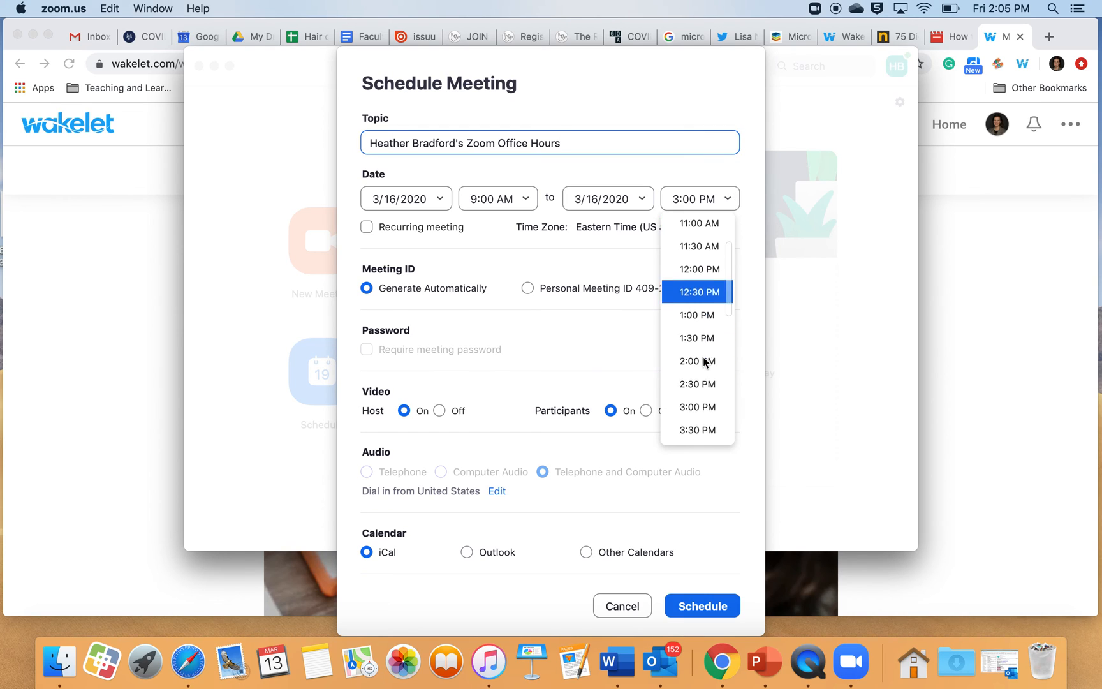
scroll(704, 362, "down", 5)
scroll(704, 361, "down", 4)
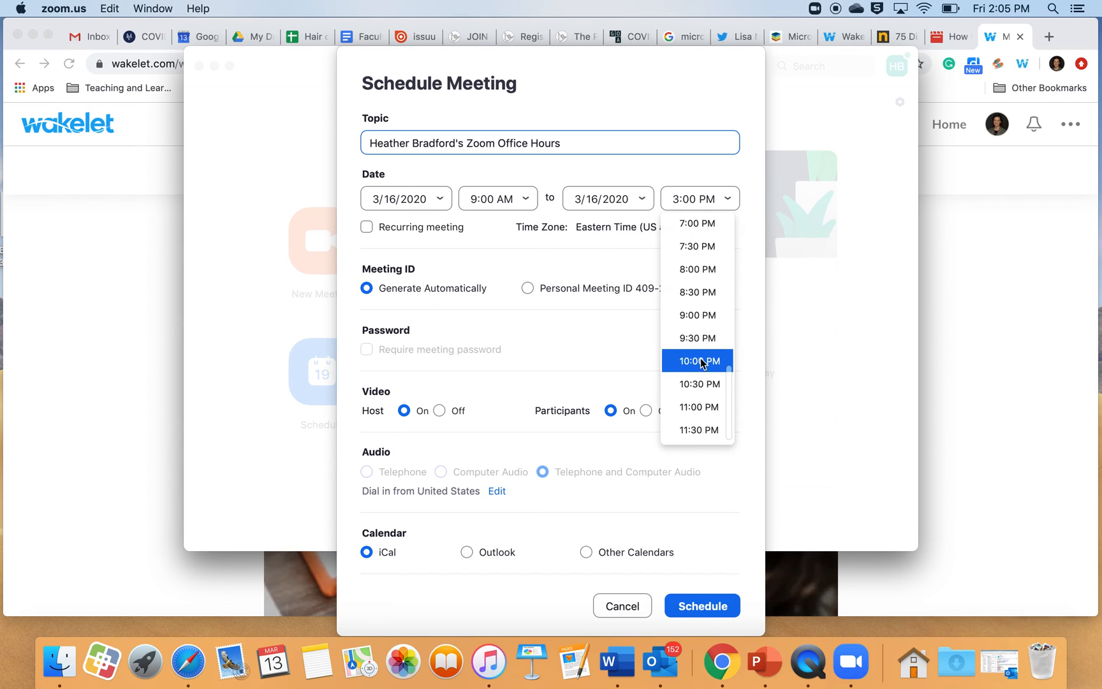
scroll(700, 354, "up", 8)
scroll(699, 344, "up", 2)
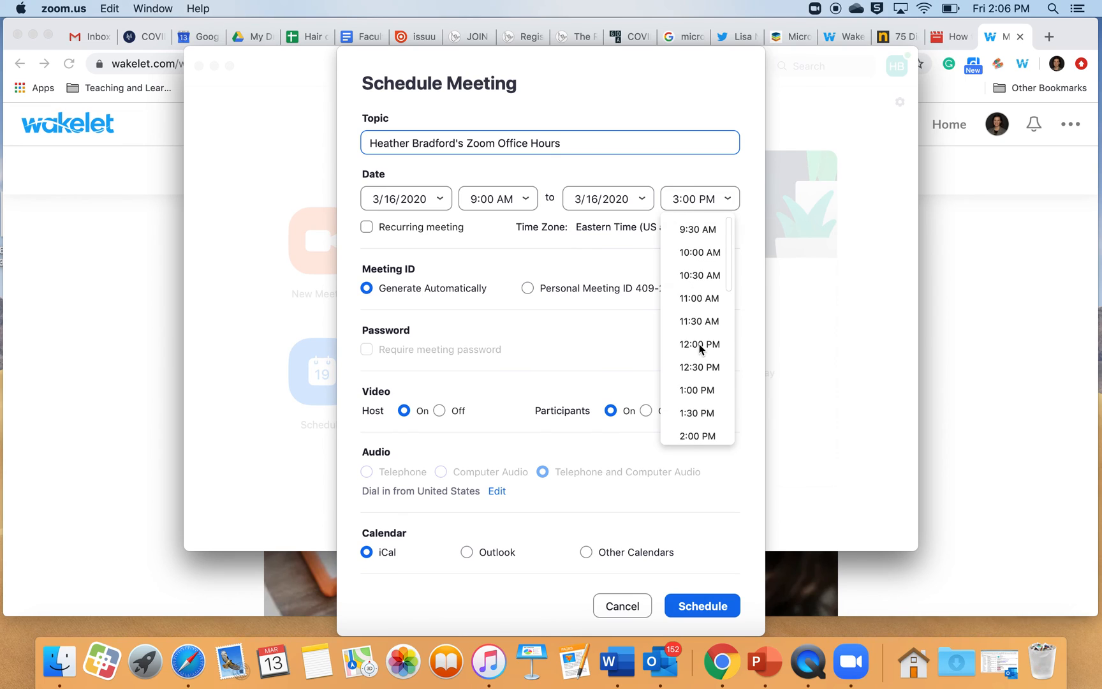
left_click(694, 253)
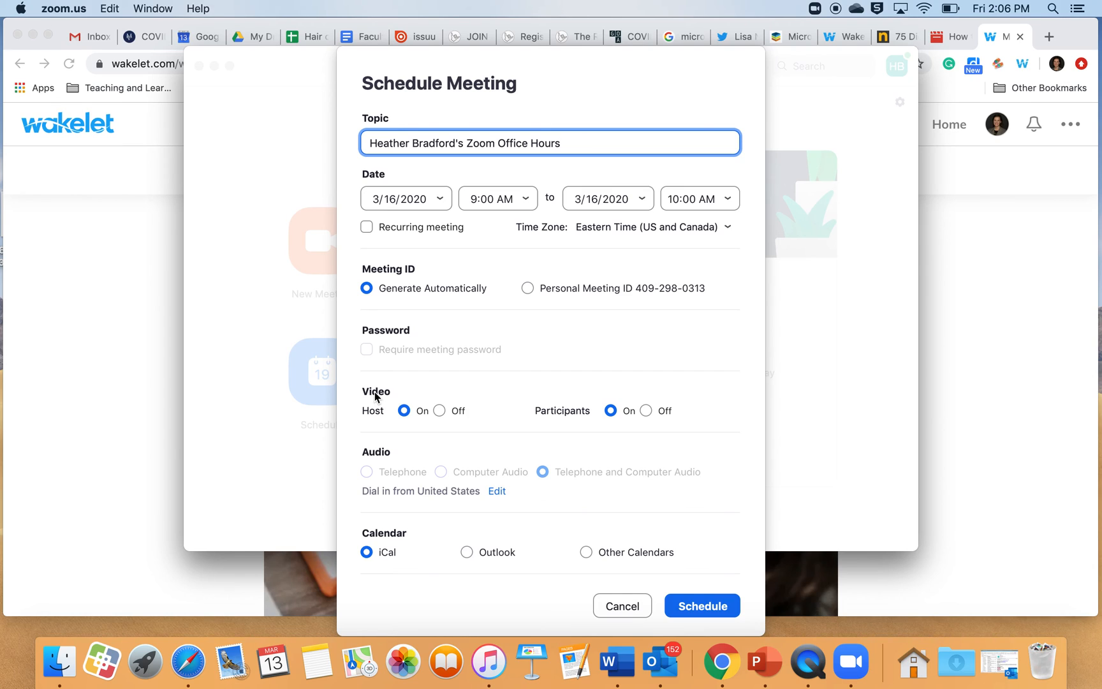
Step: Choose Outlook as the calendar and schedule the meeting
left_click(645, 411)
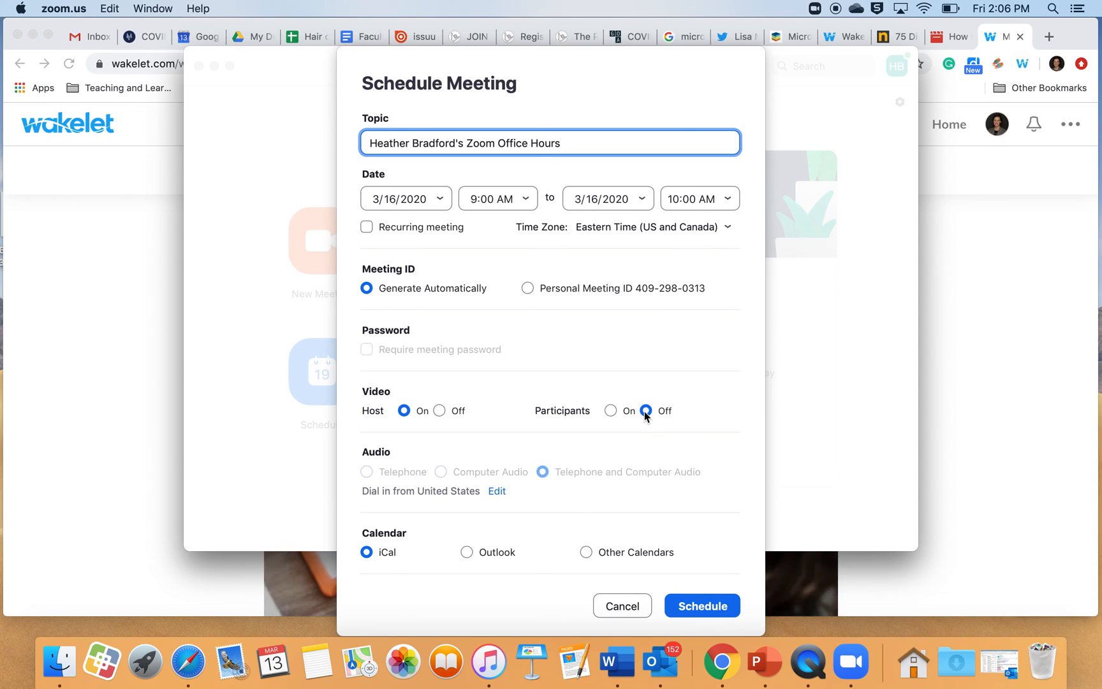
left_click(611, 410)
scroll(552, 507, "down", 1)
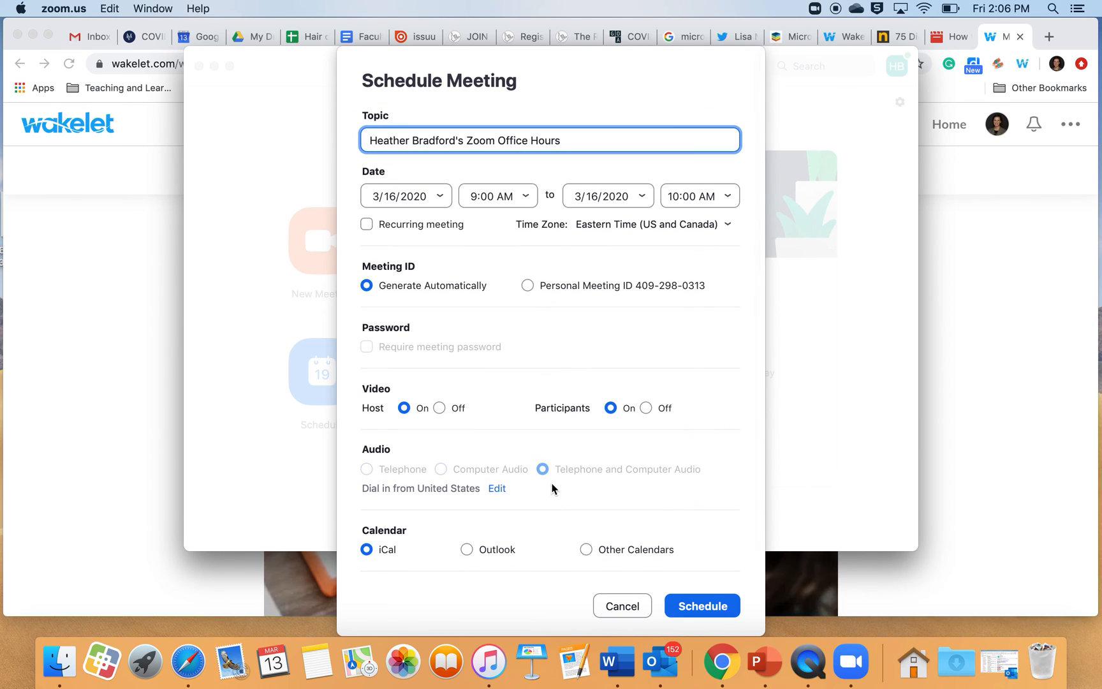
scroll(536, 469, "down", 2)
scroll(544, 462, "down", 2)
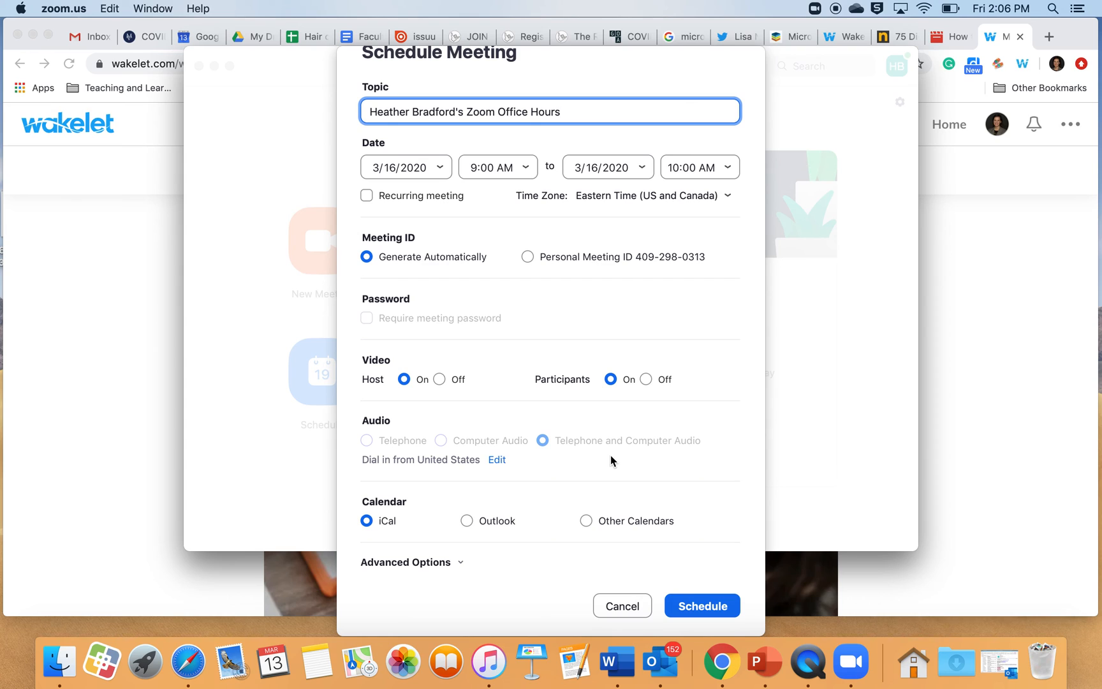
scroll(551, 540, "down", 1)
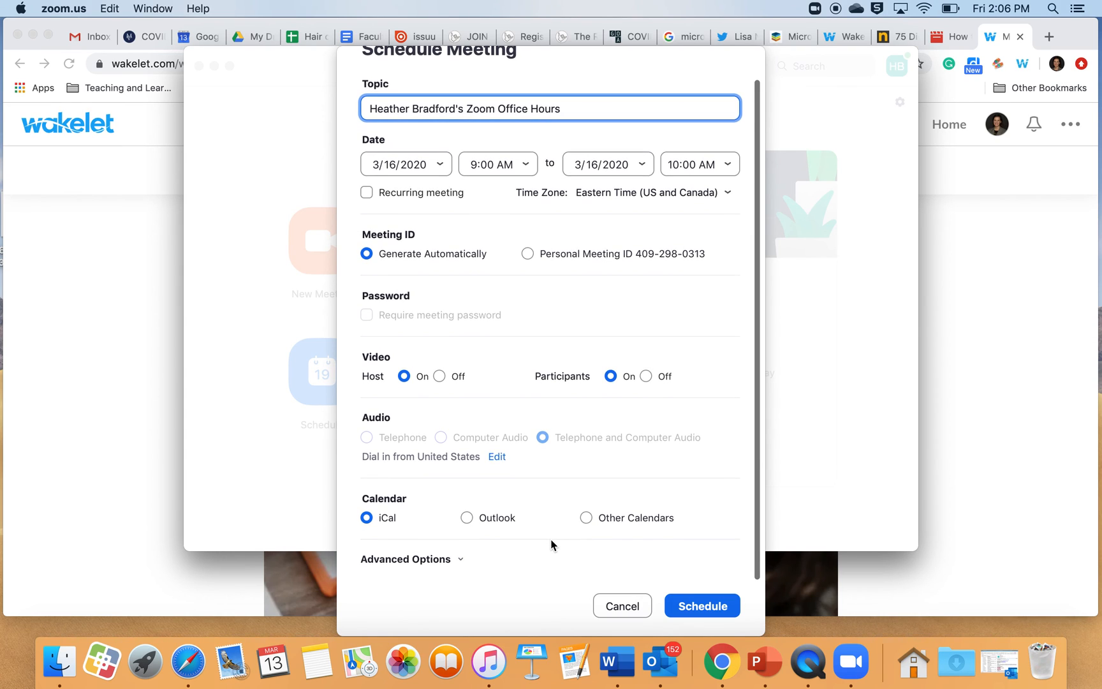
left_click(467, 520)
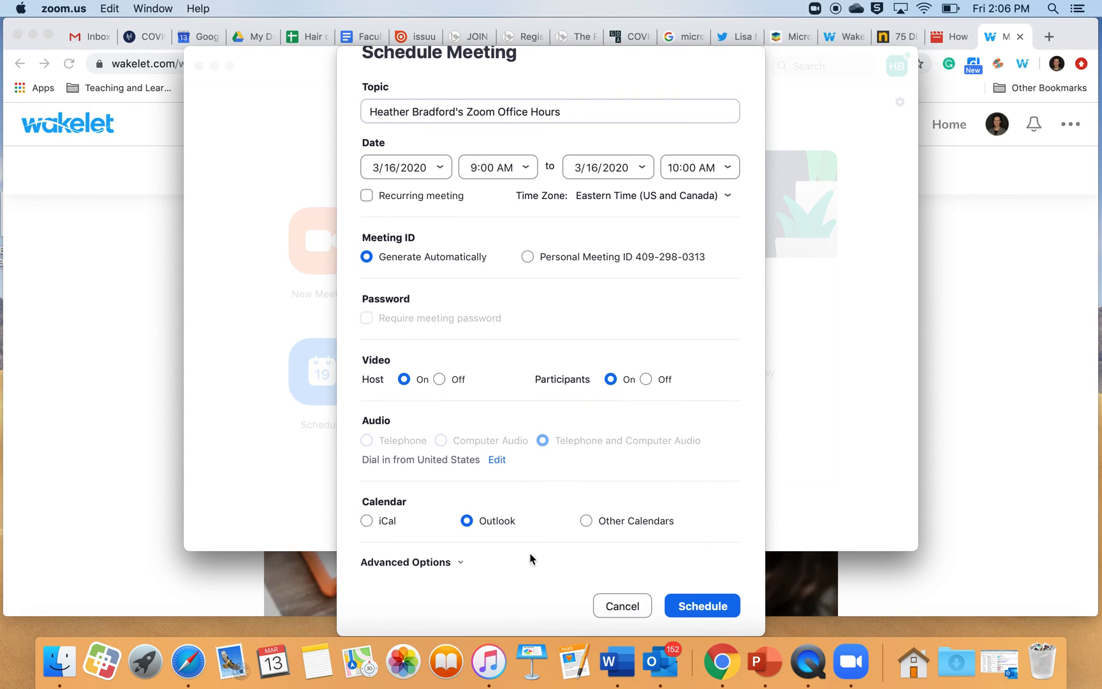
left_click(681, 601)
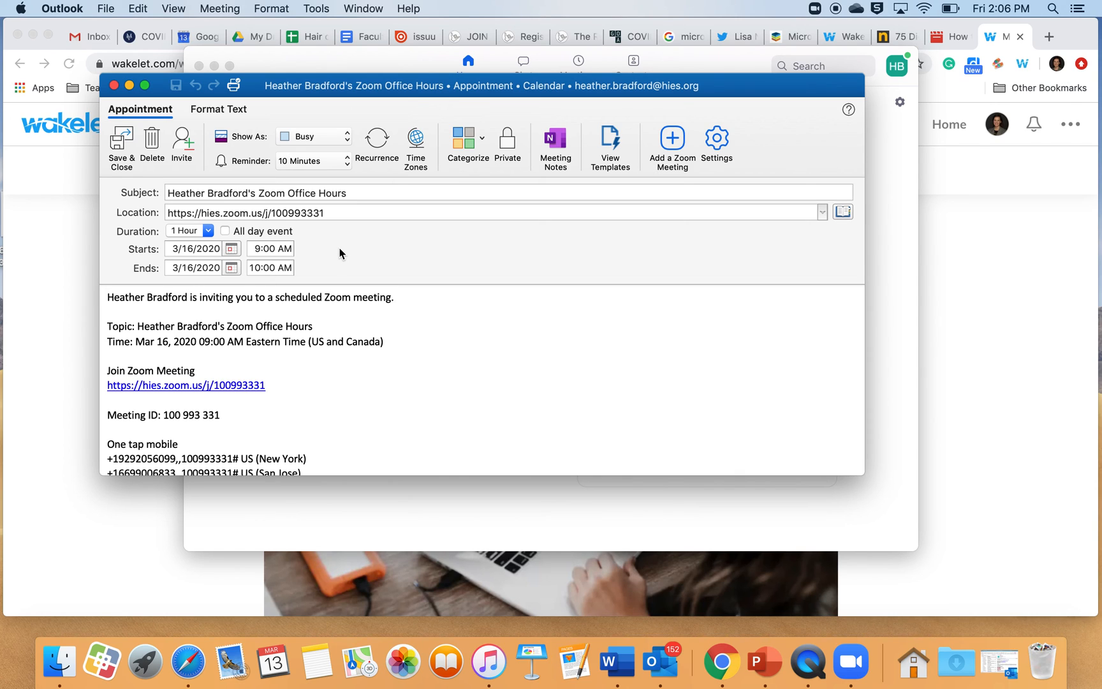
Step: Highlight the join link and meeting ID in the Outlook invitation, then close the appointment window
scroll(482, 376, "down", 5)
scroll(482, 376, "up", 5)
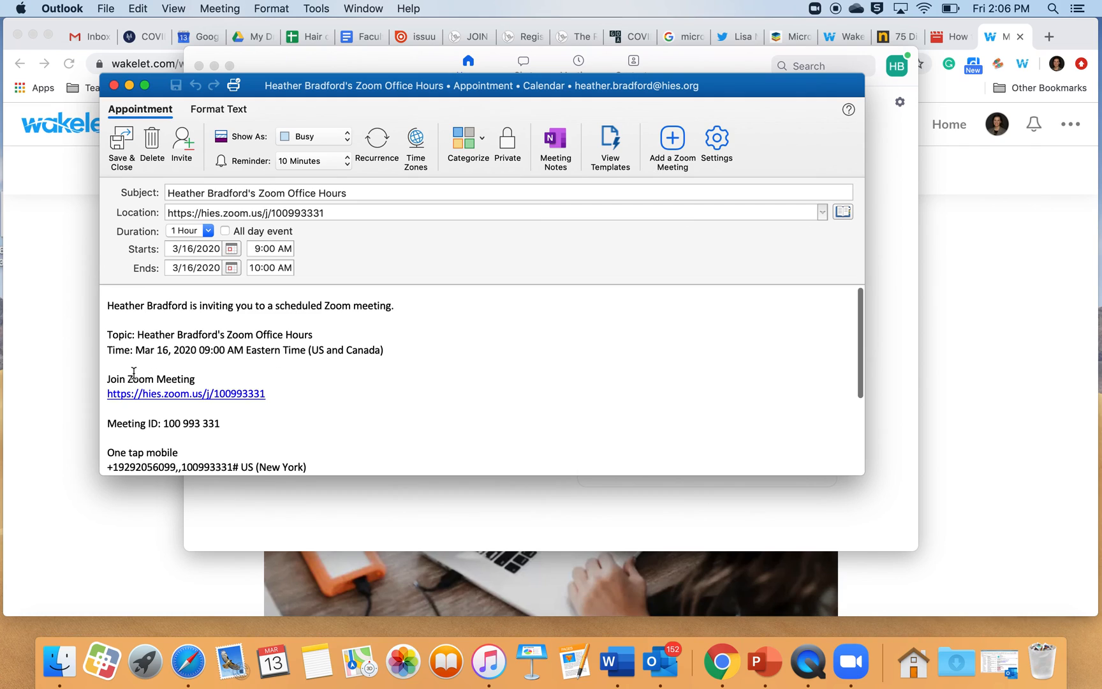
left_click_drag(107, 377, 259, 429)
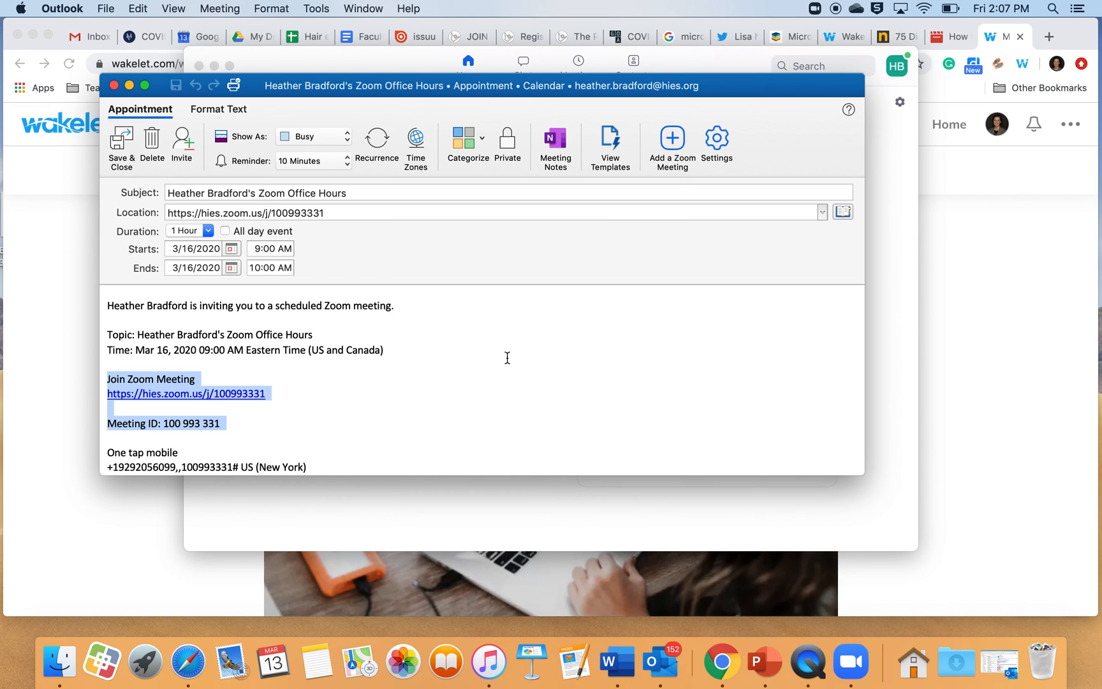
left_click(113, 86)
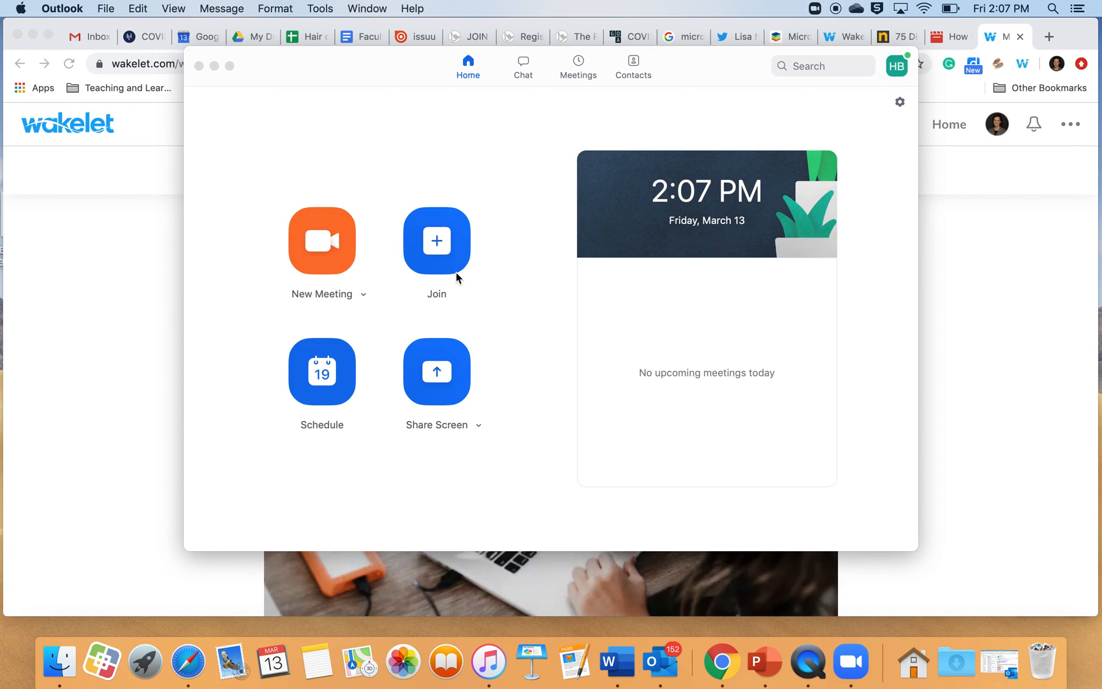
Step: Start a new meeting and join it with computer audio
left_click(323, 241)
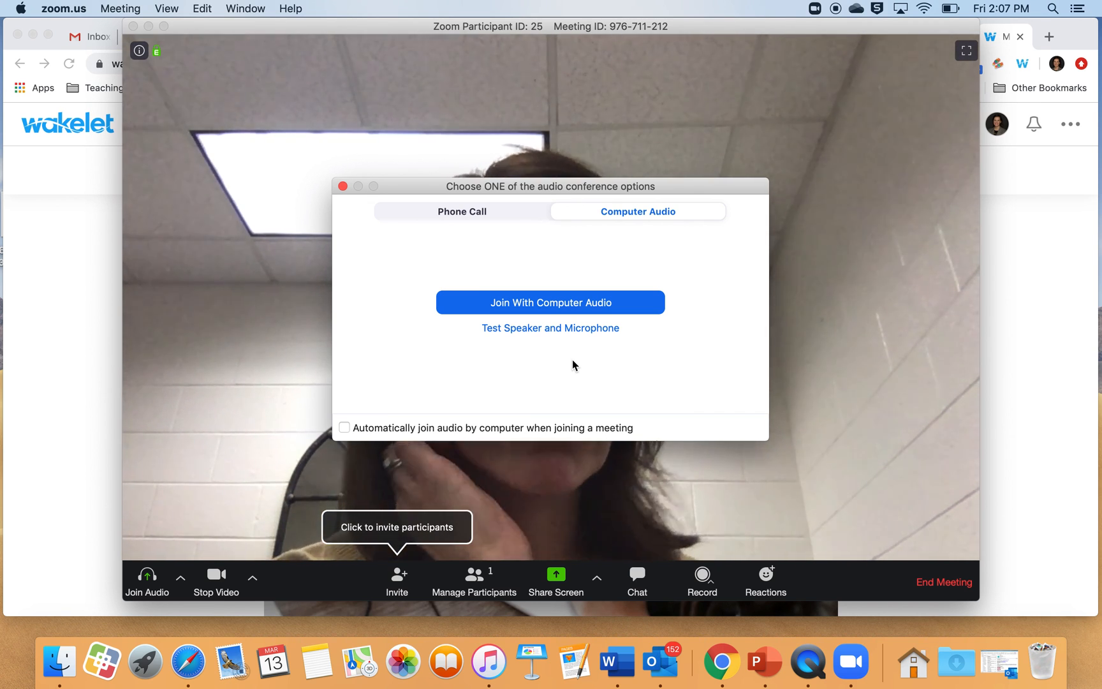
left_click(570, 307)
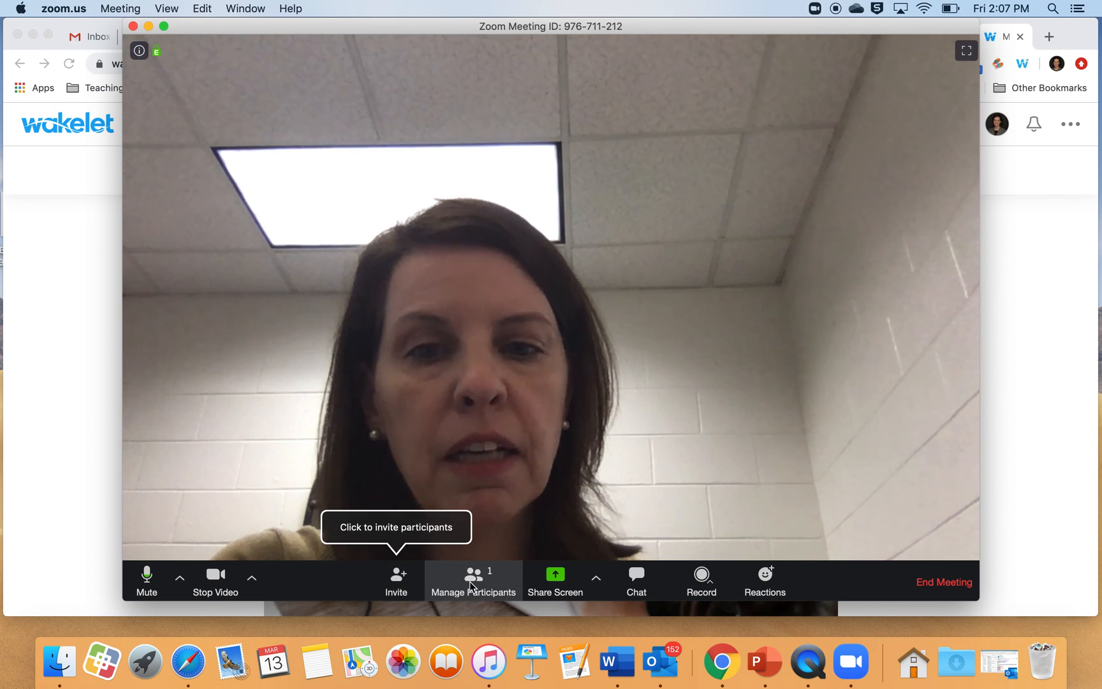
Step: Open the meeting chat panel and examine the chat permission and recording options
left_click(635, 576)
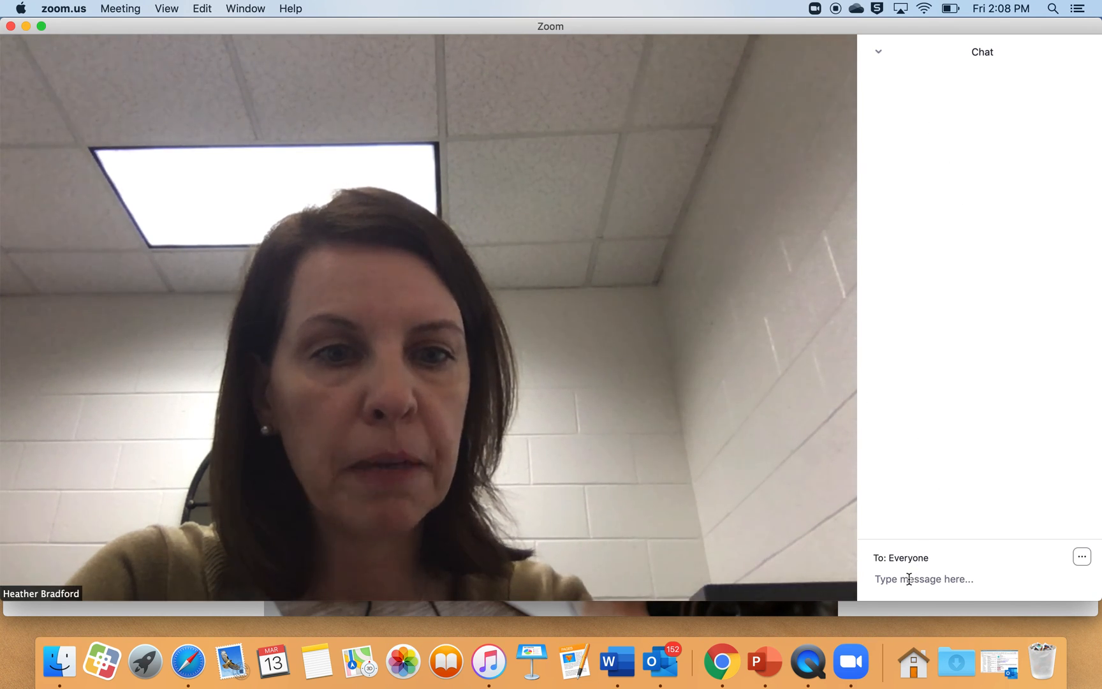
left_click(1081, 557)
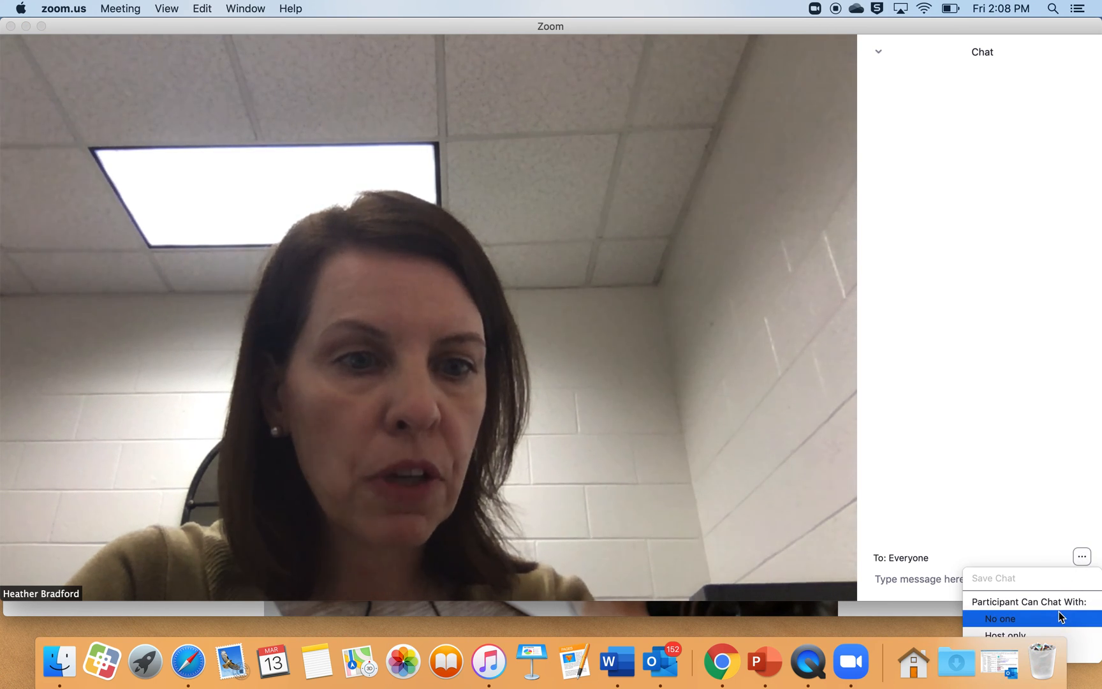
mouse_move(733, 519)
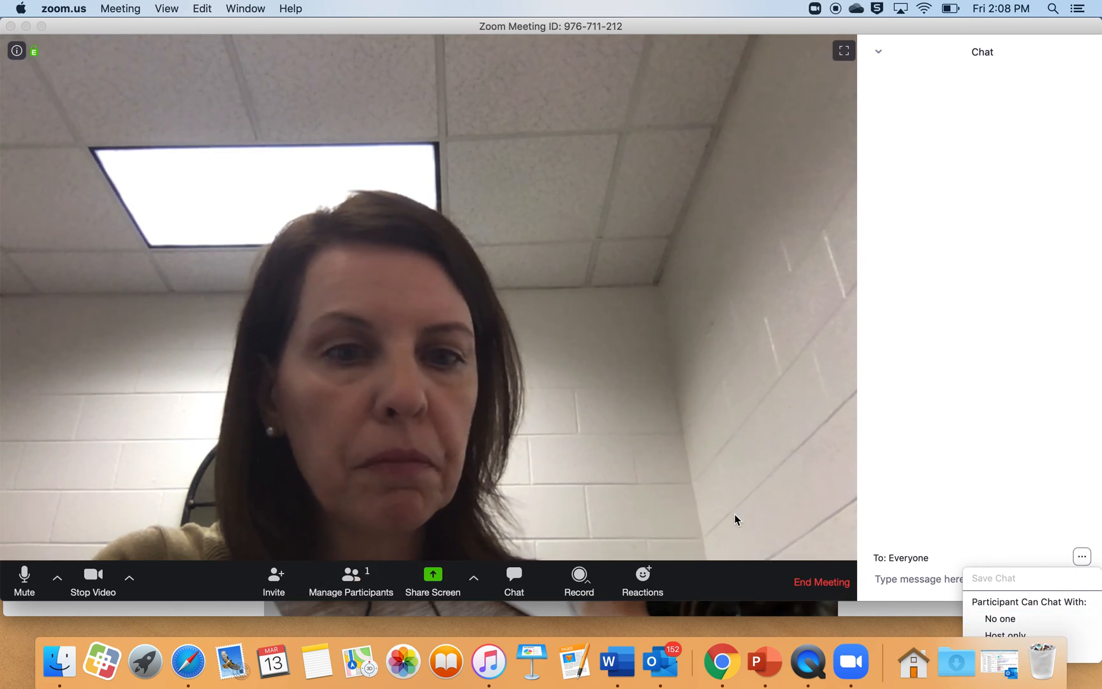
left_click(577, 578)
left_click(578, 579)
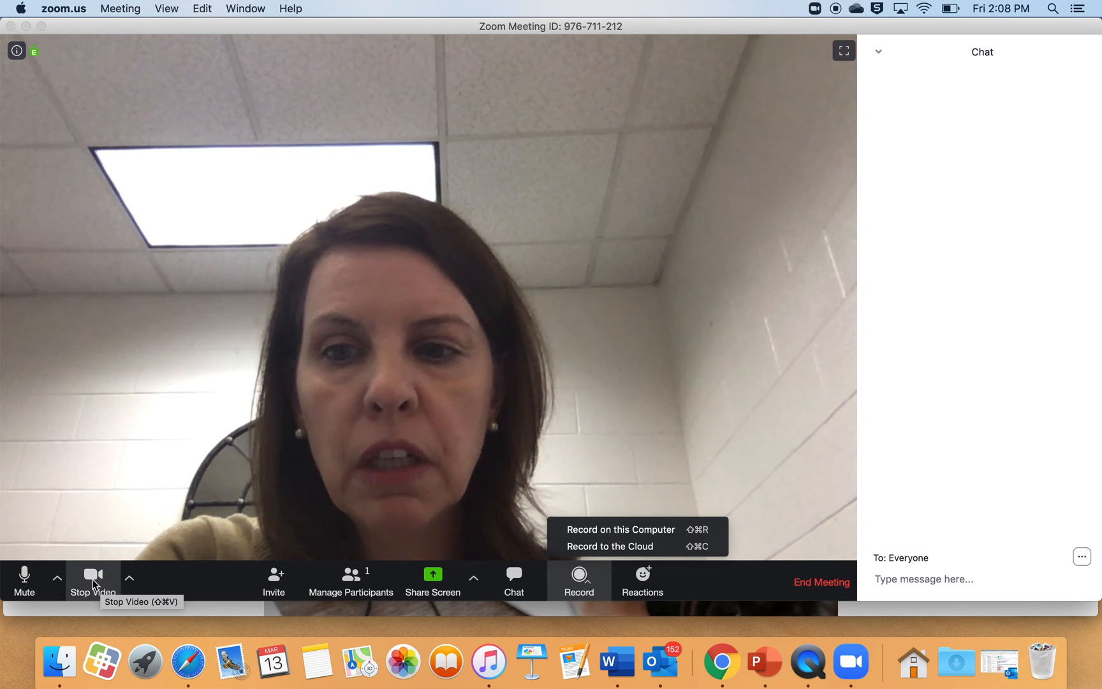
left_click(118, 509)
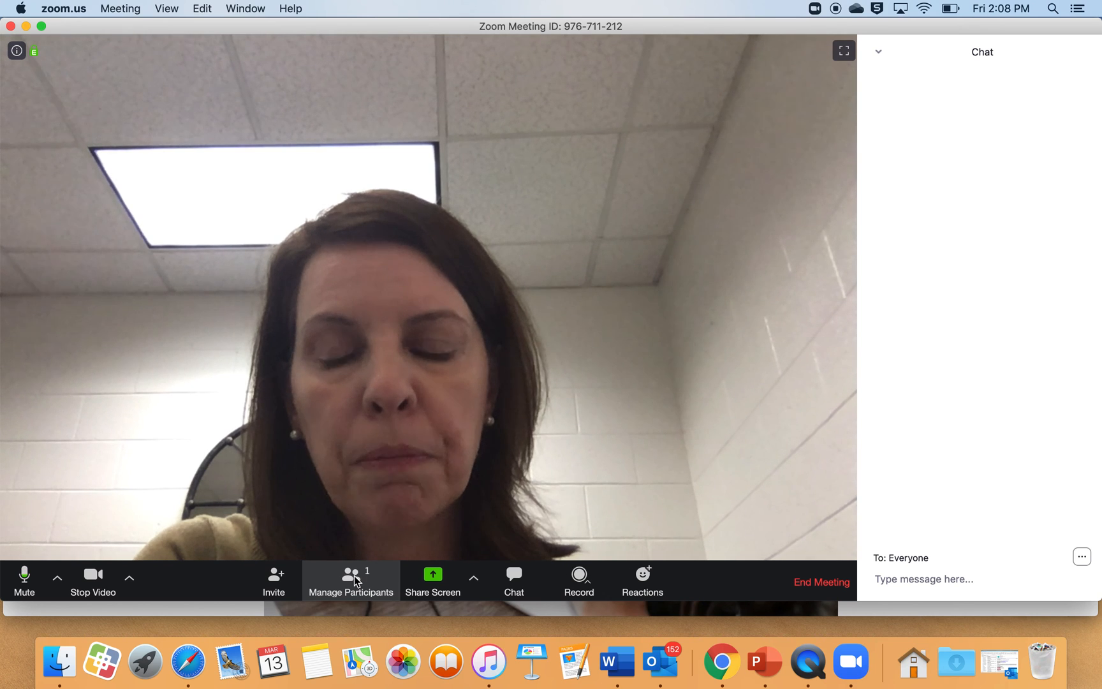
Step: End the meeting for all participants
left_click(802, 578)
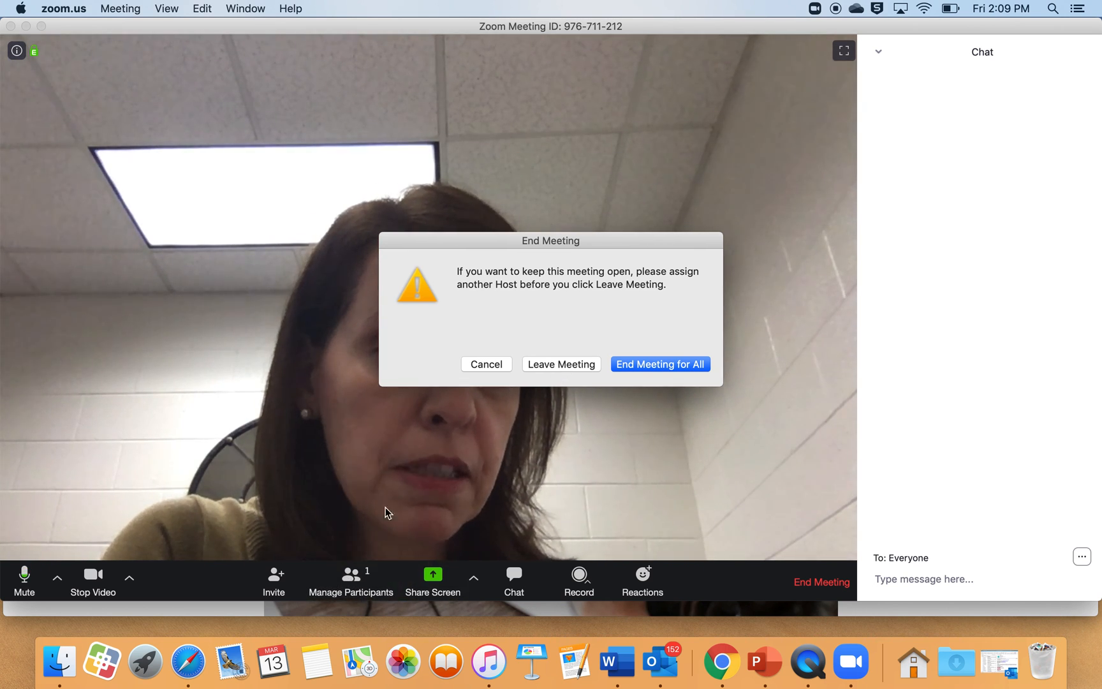
left_click(648, 364)
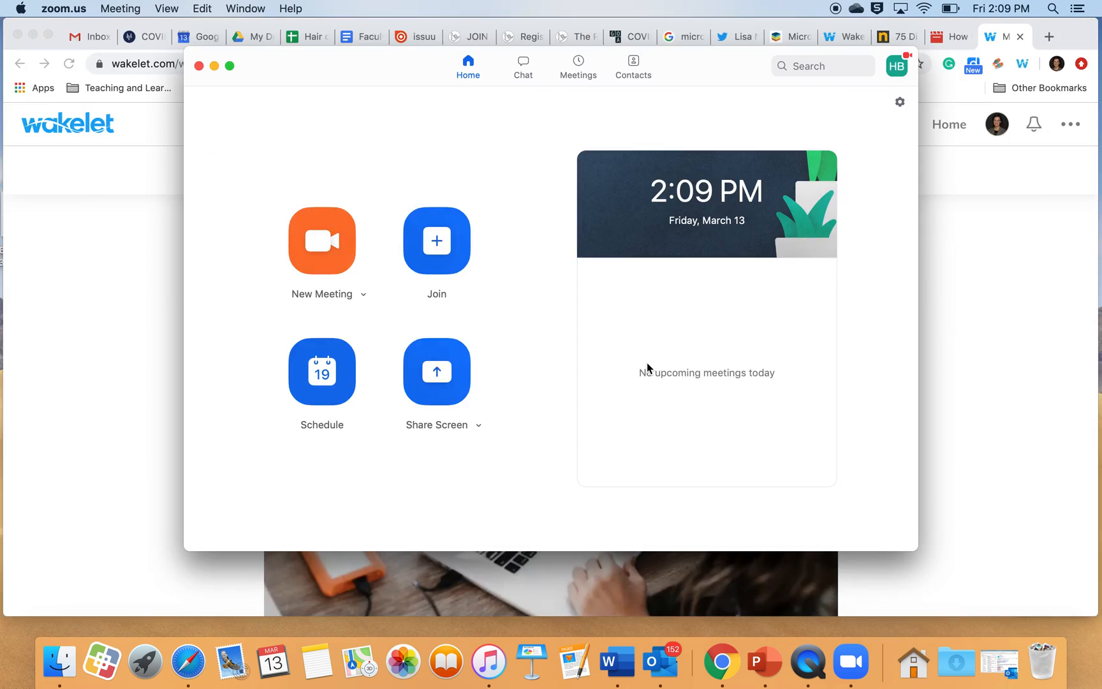